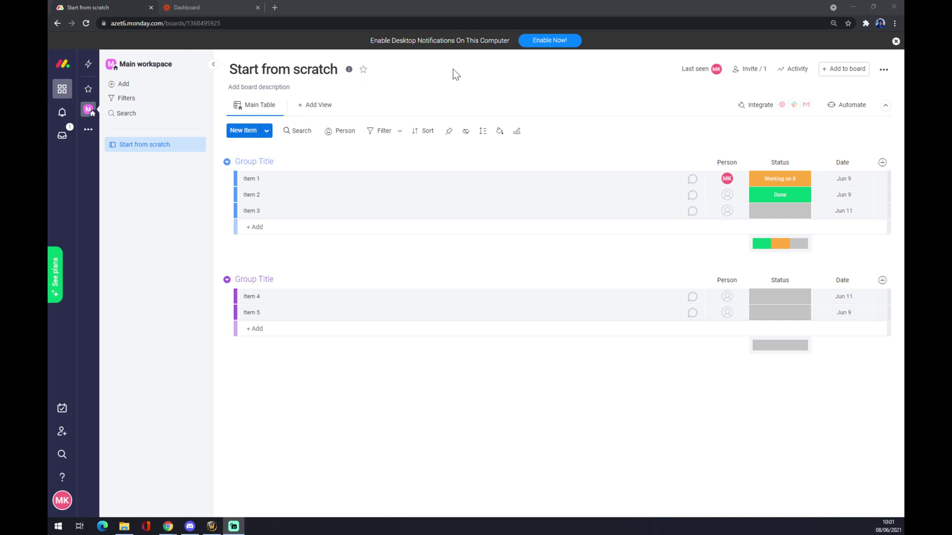
# Open the monday.com Integrations Center from the account menu and browse the app grid.
pyautogui.click(63, 501)
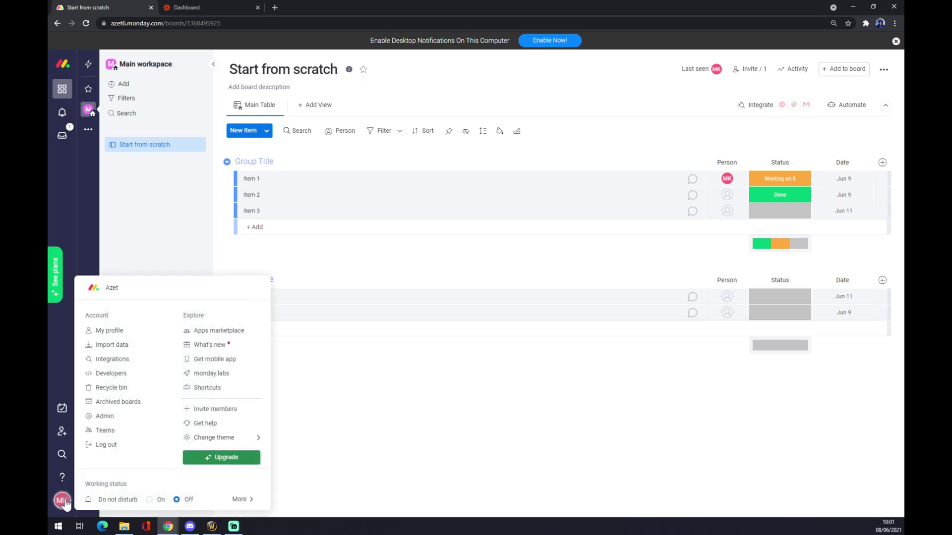
pyautogui.click(113, 360)
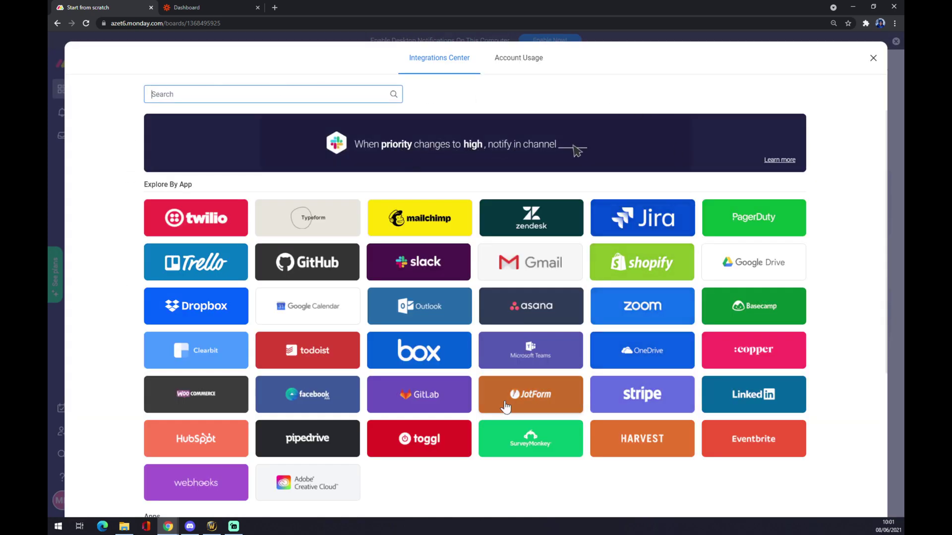
pyautogui.scroll(-1, 345, 351)
pyautogui.scroll(1, 346, 351)
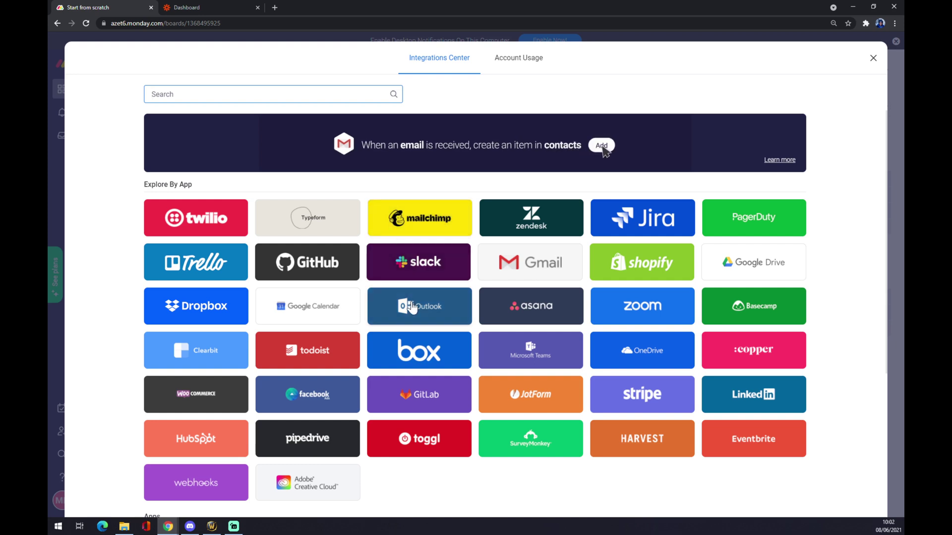
# Connect Outlook with the Start from scratch board, review its recipes, then switch to Zapier.
pyautogui.click(427, 312)
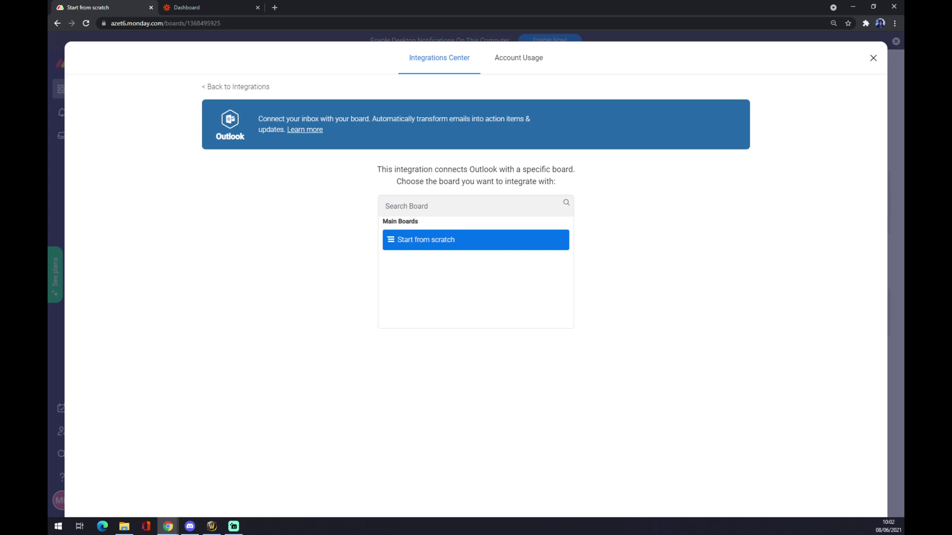
pyautogui.click(435, 242)
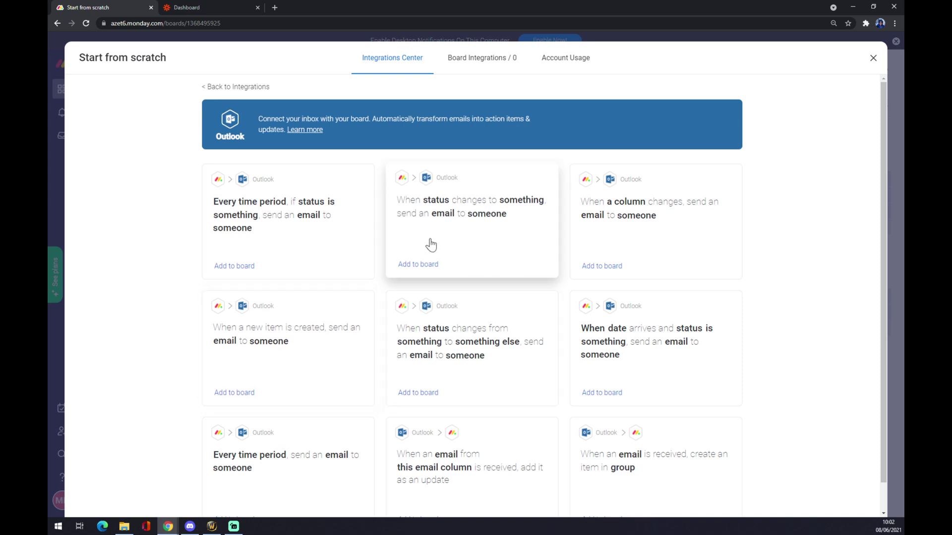
pyautogui.scroll(-1, 431, 244)
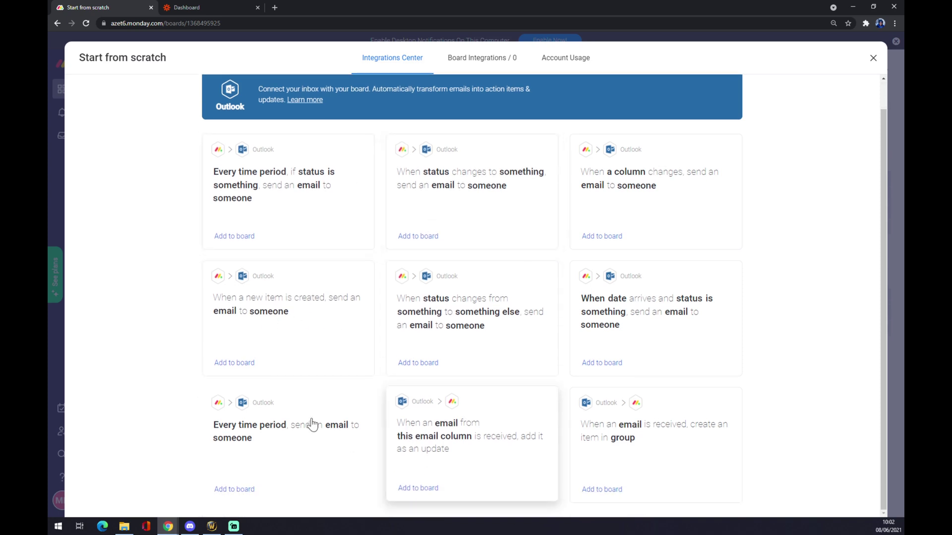
pyautogui.scroll(1, 344, 253)
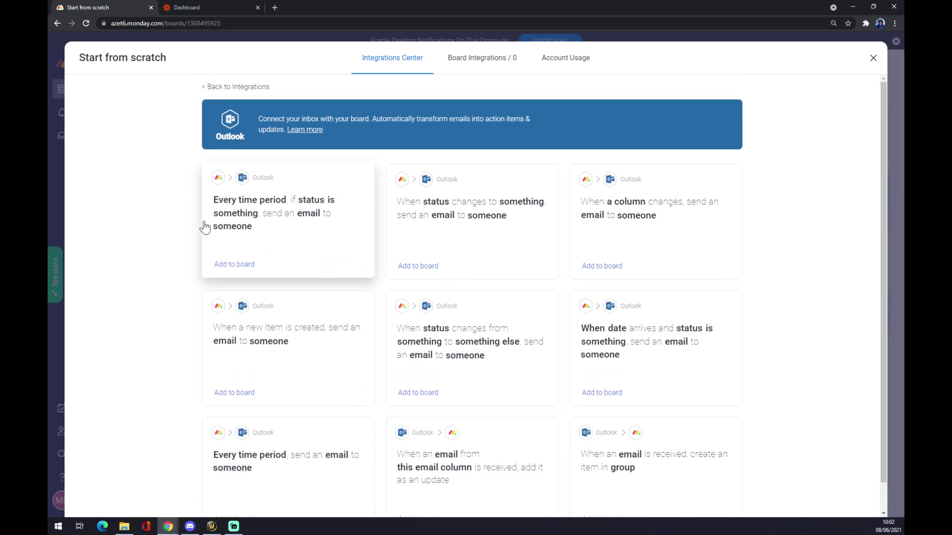
pyautogui.click(194, 9)
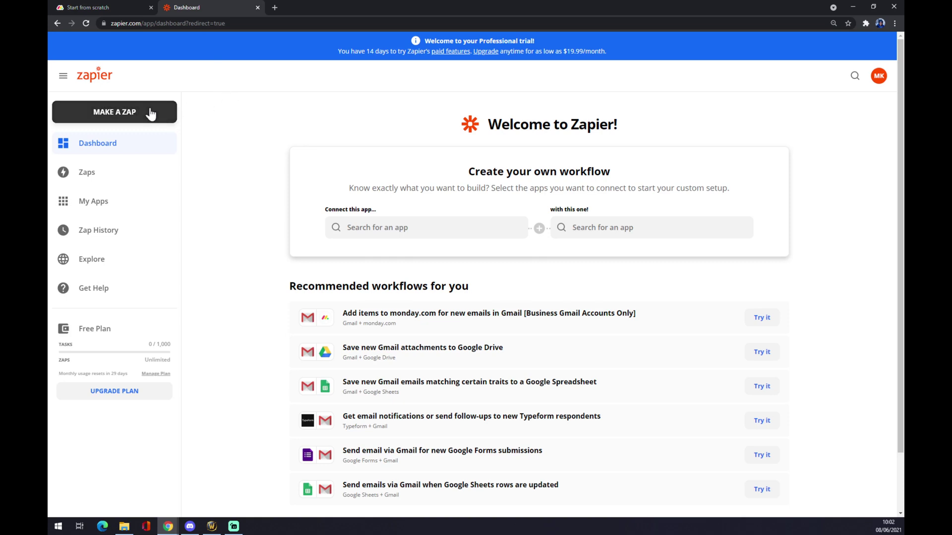
# Back on the Zapier dashboard, create a new zap with MAKE A ZAP.
pyautogui.click(113, 6)
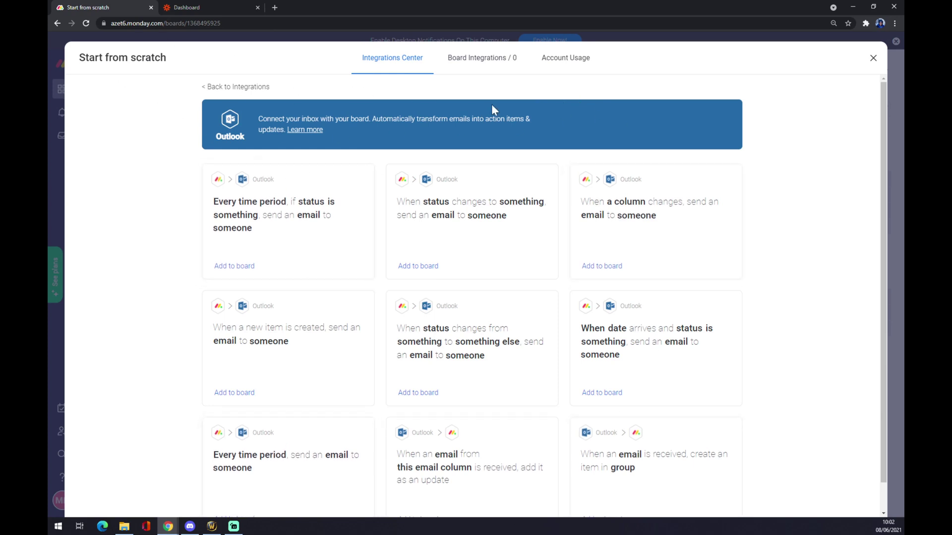
pyautogui.click(208, 8)
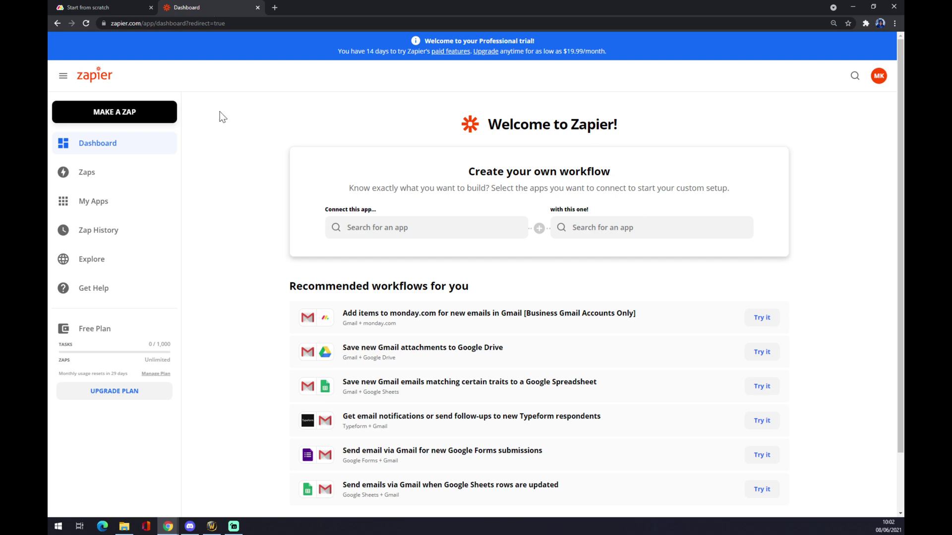
pyautogui.click(147, 117)
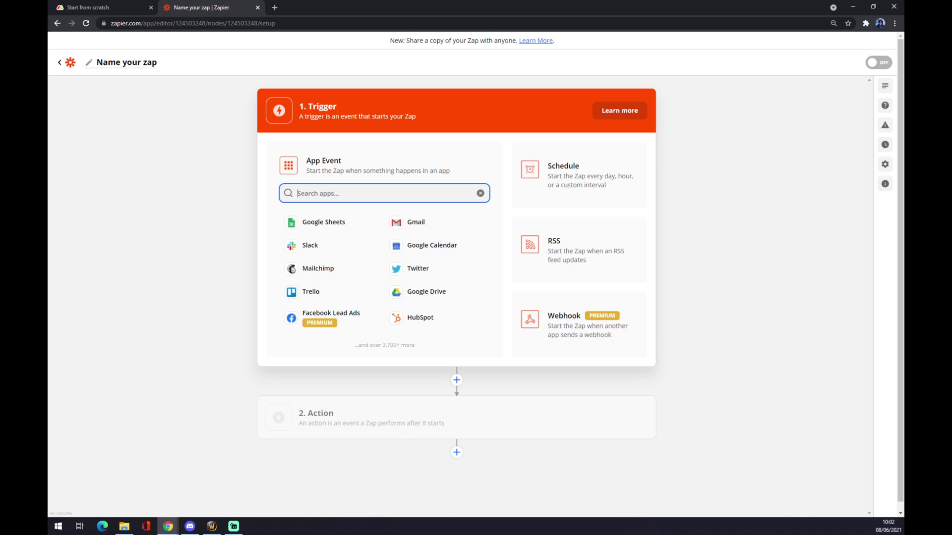
# Search 'monday' and set the zap trigger to monday.com with the New User event.
pyautogui.write('my')
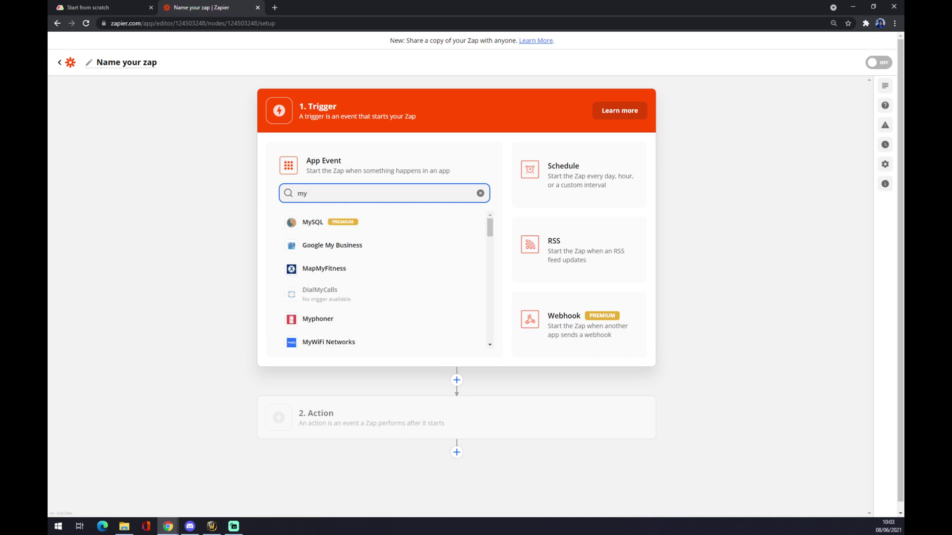
pyautogui.press('BackSpace')
pyautogui.press('BackSpace')
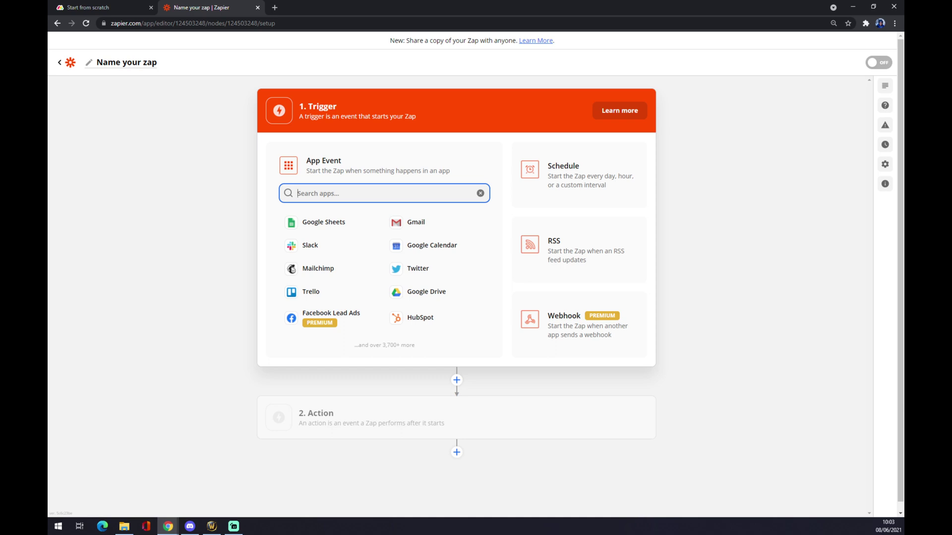
pyautogui.click(99, 7)
pyautogui.click(199, 7)
pyautogui.write('monda')
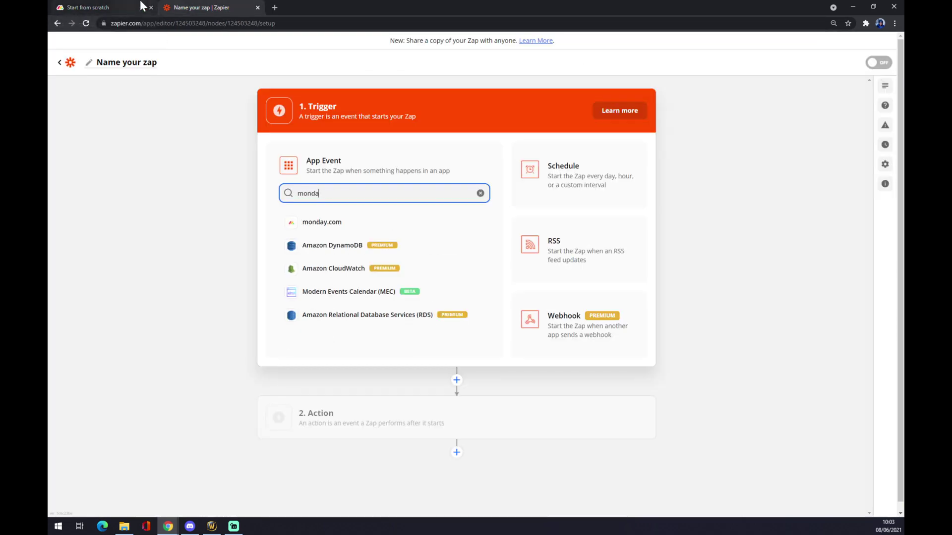
pyautogui.click(315, 223)
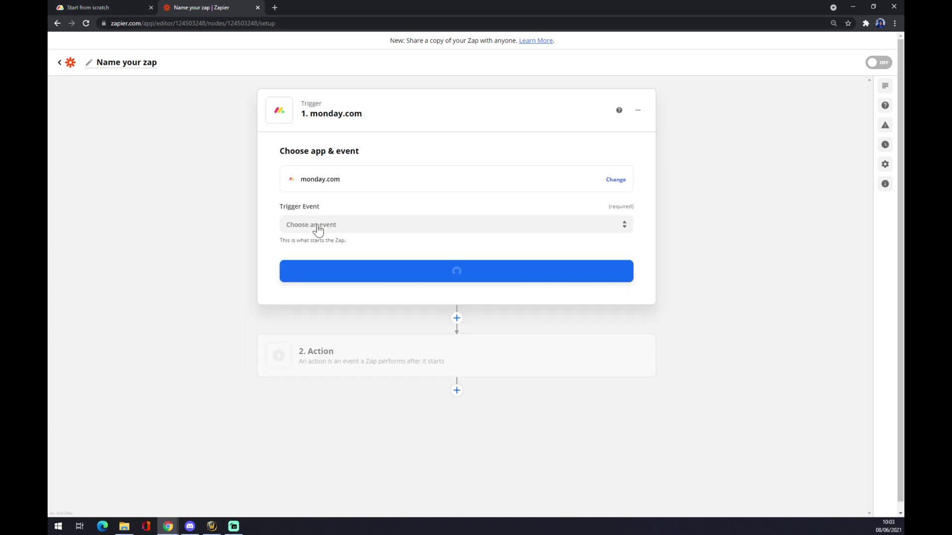
pyautogui.click(347, 224)
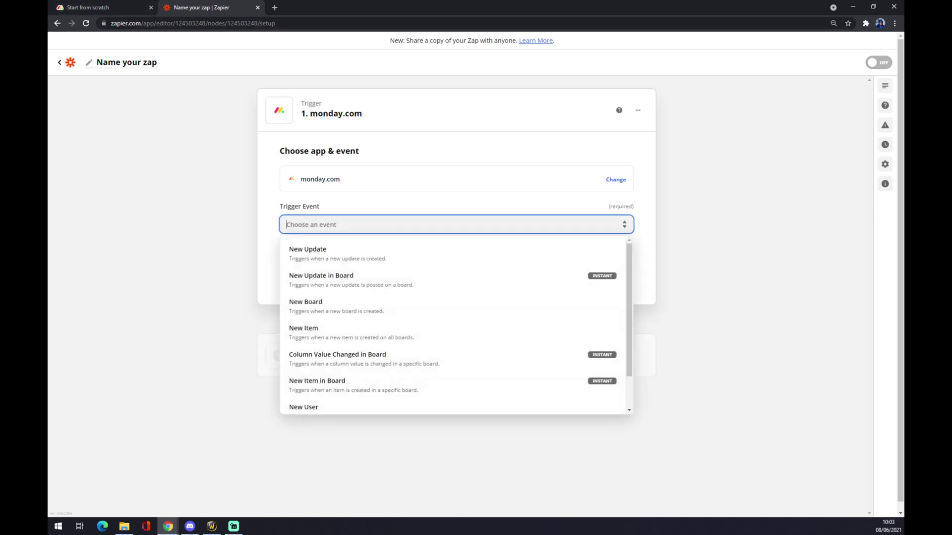
pyautogui.scroll(-1, 339, 263)
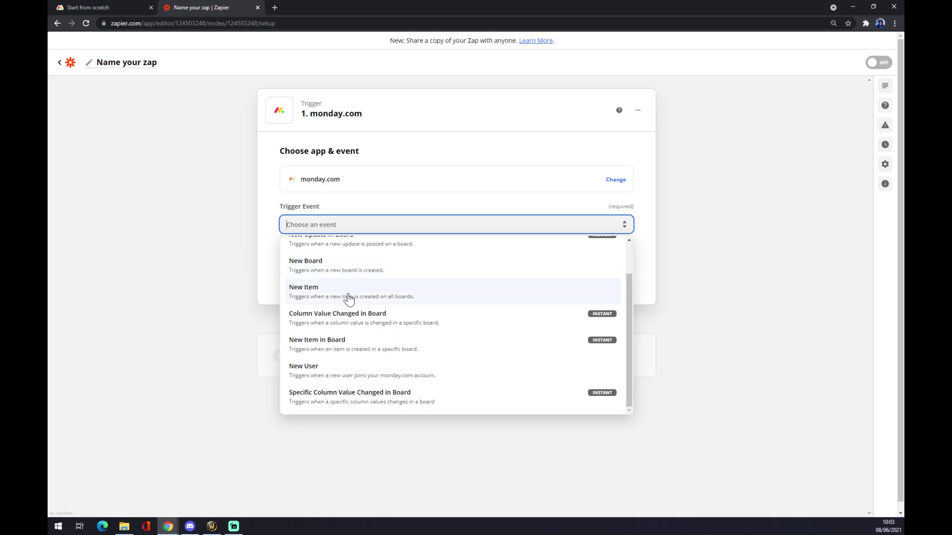
pyautogui.click(336, 380)
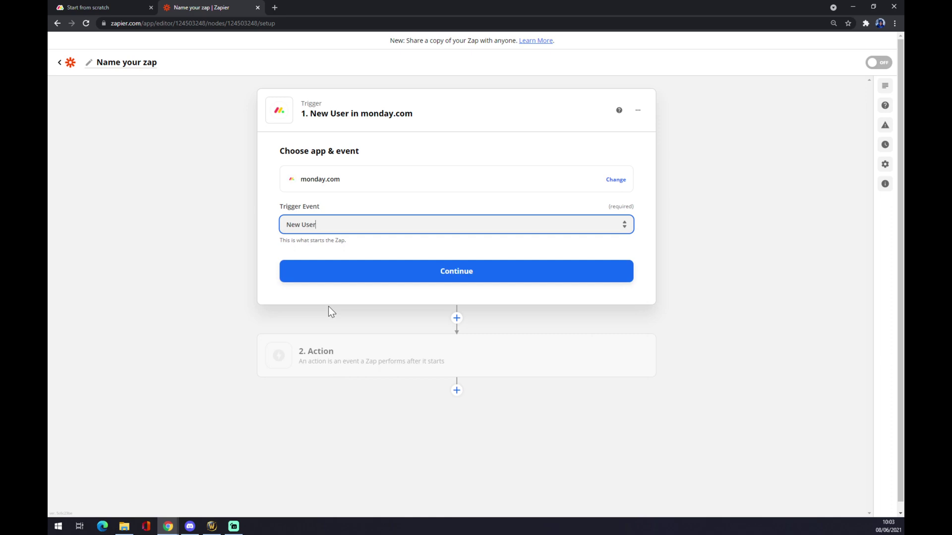
# Link the connected monday.com account to the trigger and open the 2. Action step.
pyautogui.click(427, 281)
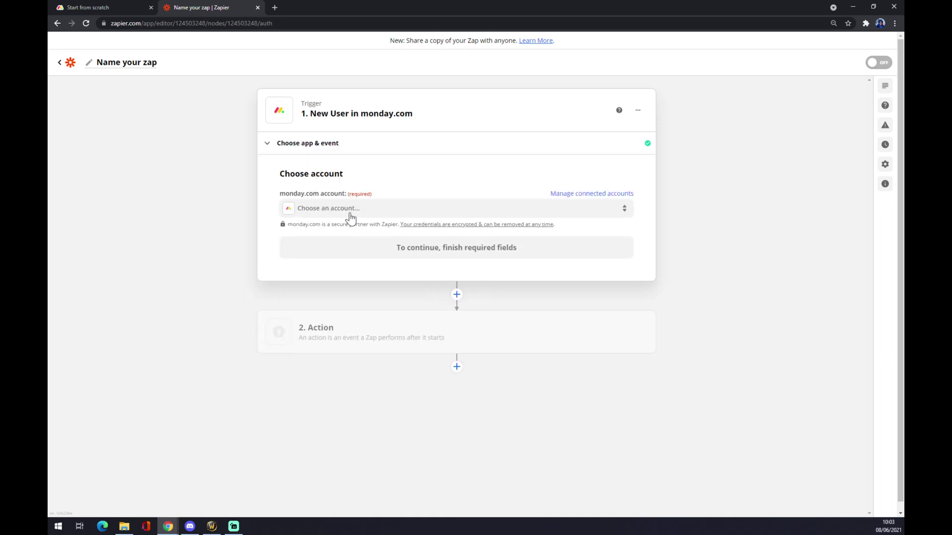
pyautogui.click(348, 212)
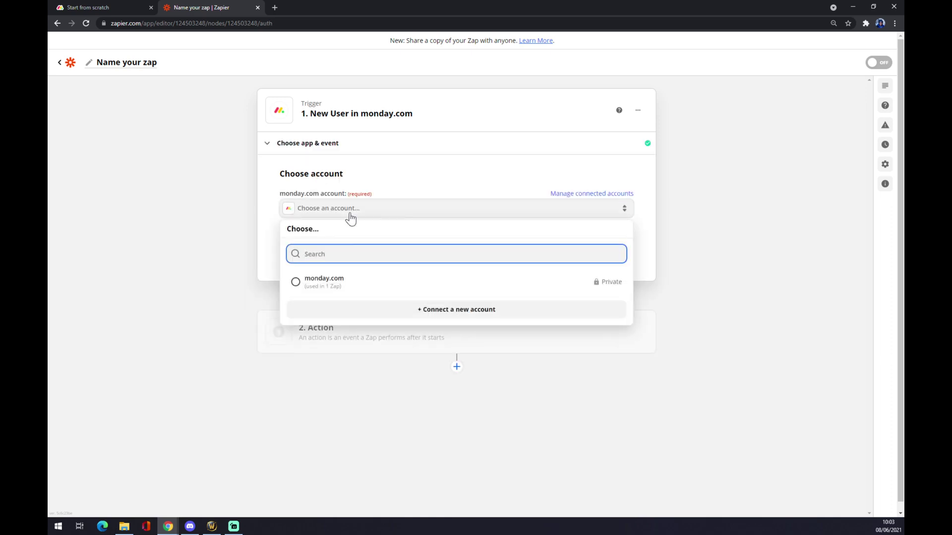
pyautogui.click(332, 285)
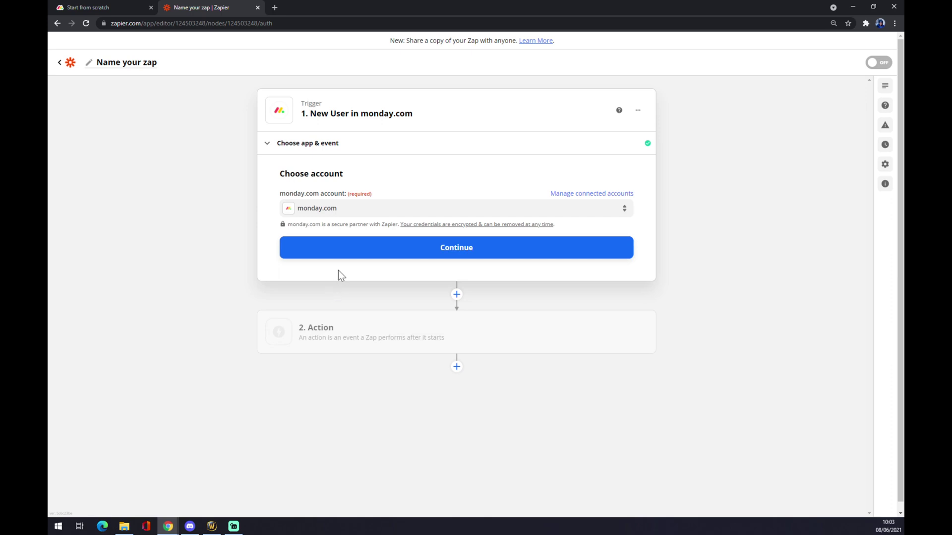
pyautogui.click(354, 256)
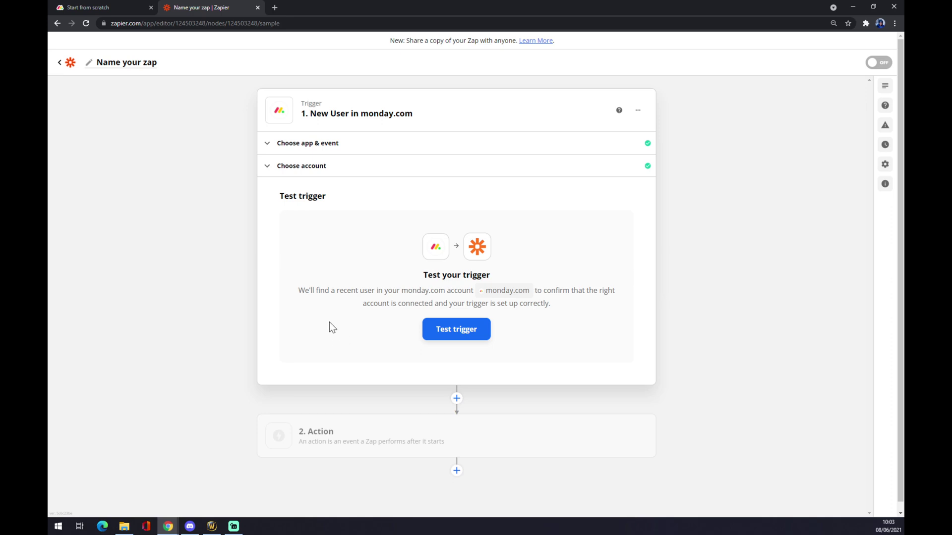
pyautogui.click(331, 447)
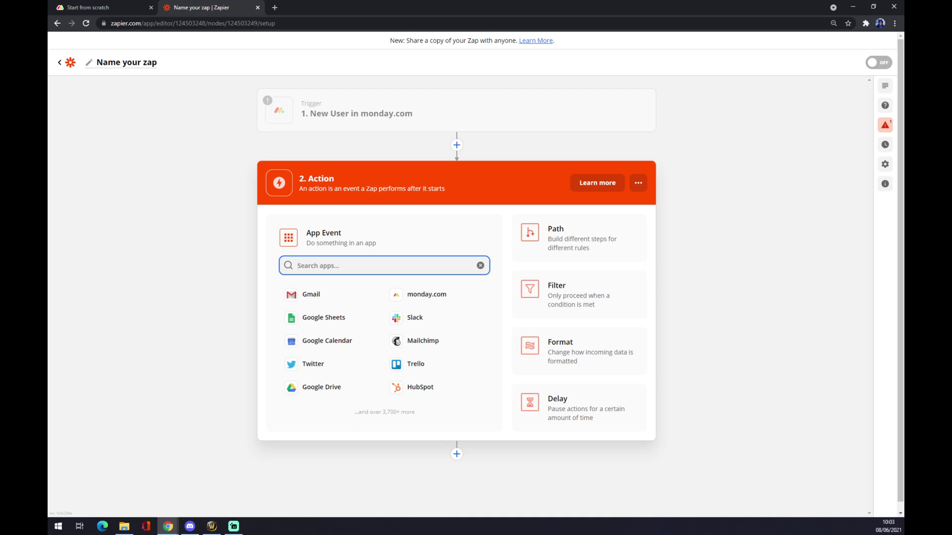
# Search 'outlook' and set the action to Microsoft Outlook with the Send Email event.
pyautogui.write('outloo')
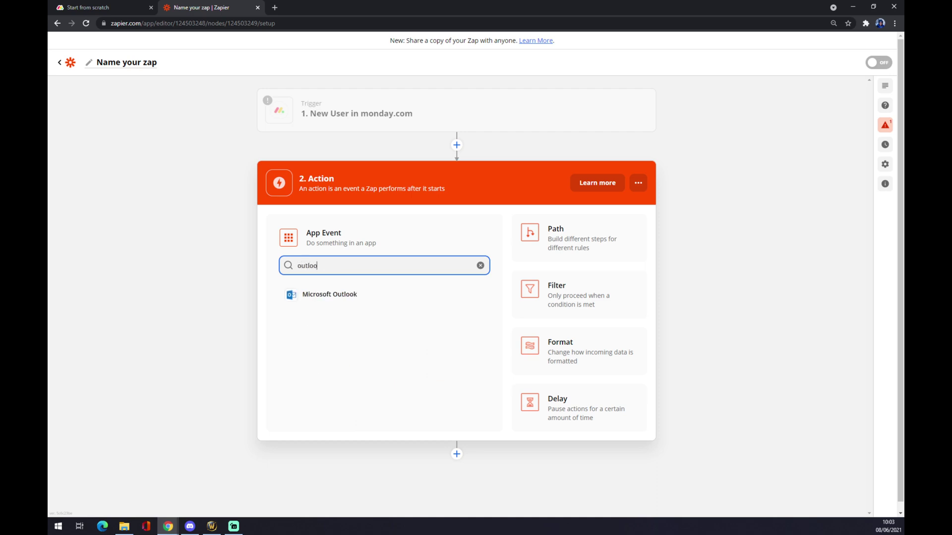
pyautogui.click(338, 285)
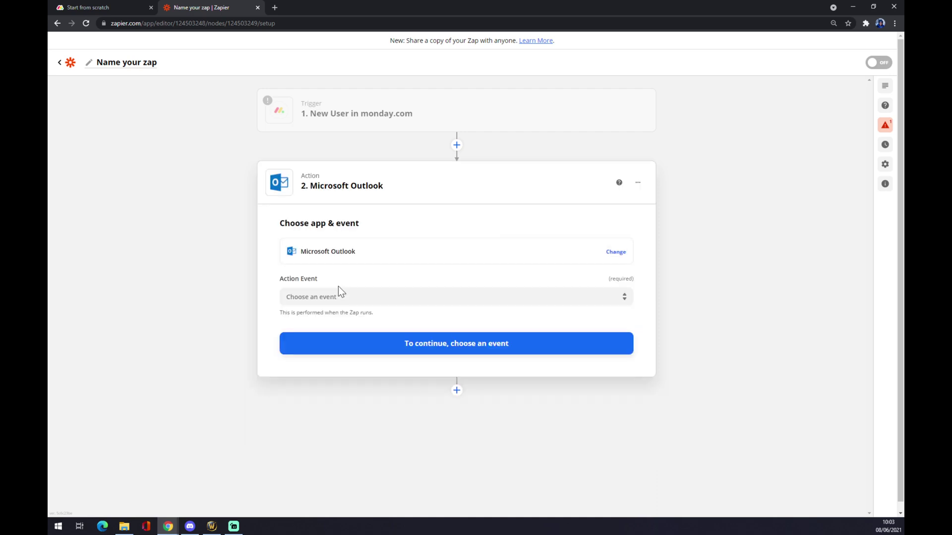
pyautogui.click(338, 288)
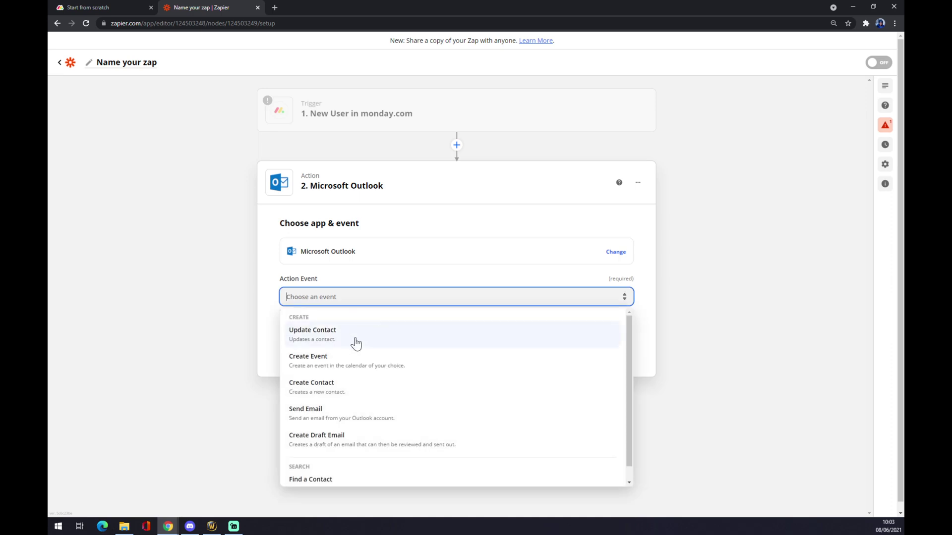
pyautogui.scroll(-1, 354, 370)
pyautogui.click(350, 394)
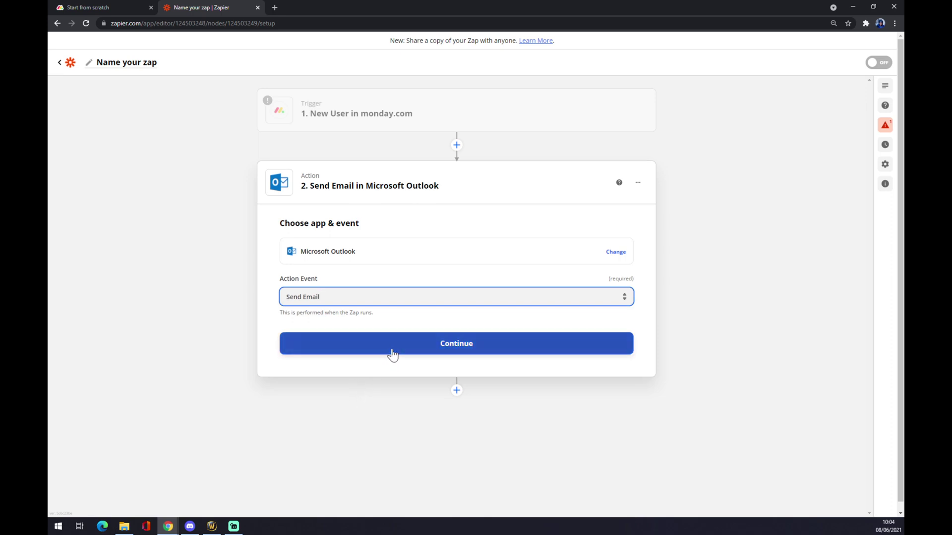
# Confirm the Outlook action and rename the zap to 'Monday to Outlook'.
pyautogui.click(392, 353)
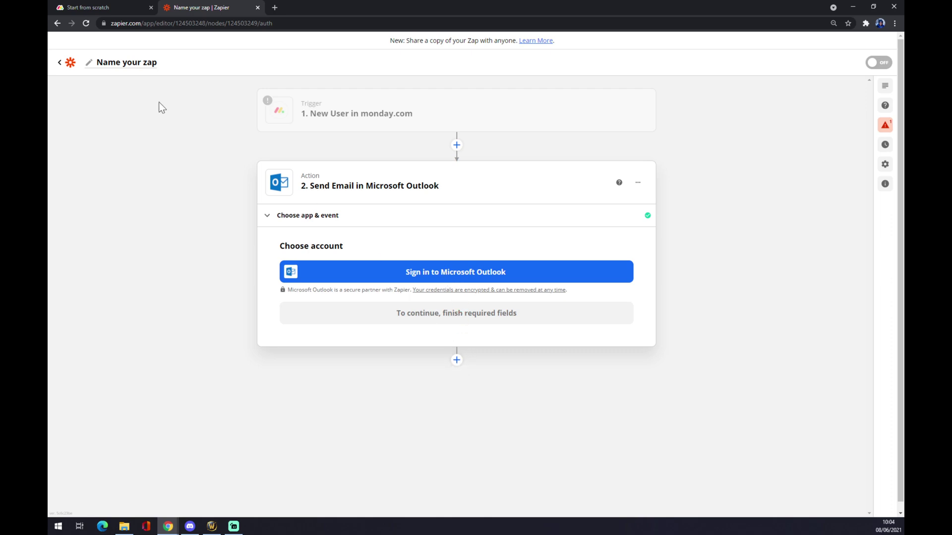
pyautogui.click(142, 72)
pyautogui.click(129, 82)
pyautogui.click(143, 70)
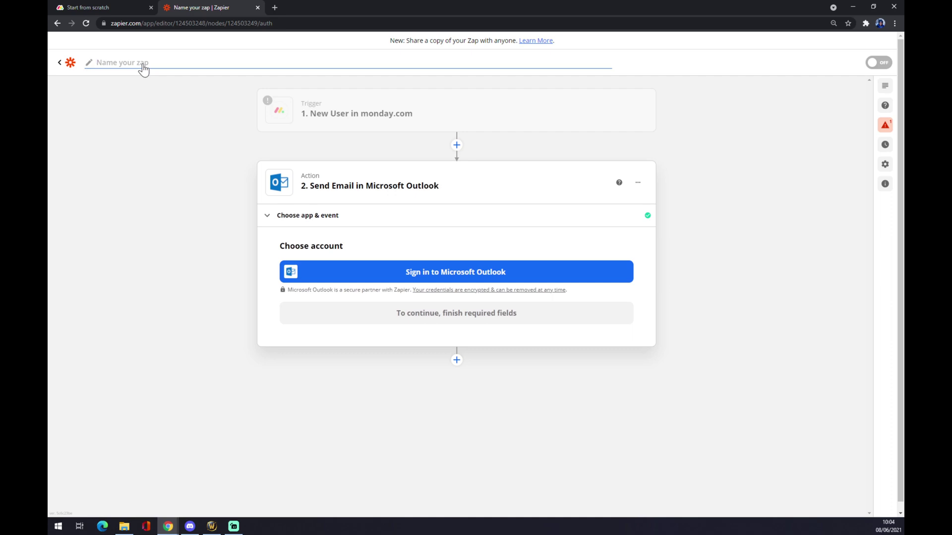
pyautogui.write('Monday to Outlook')
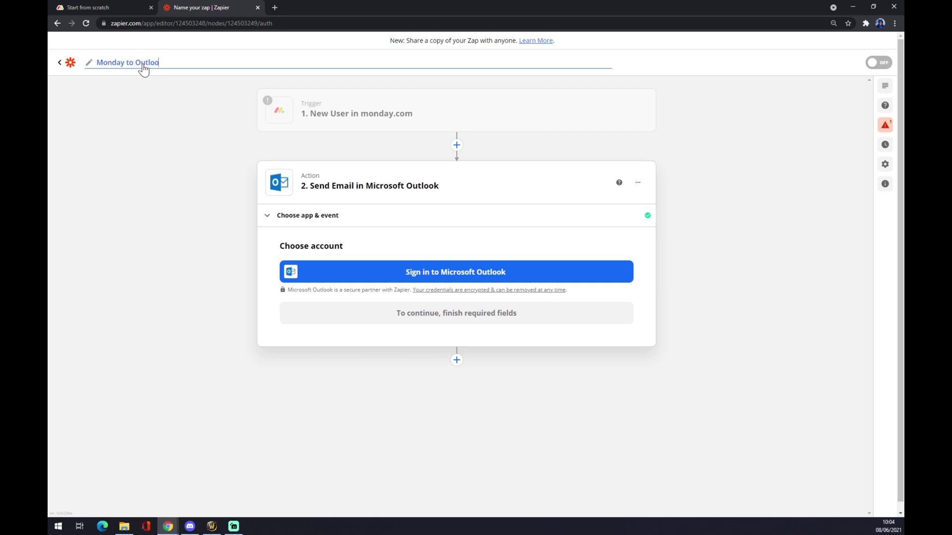